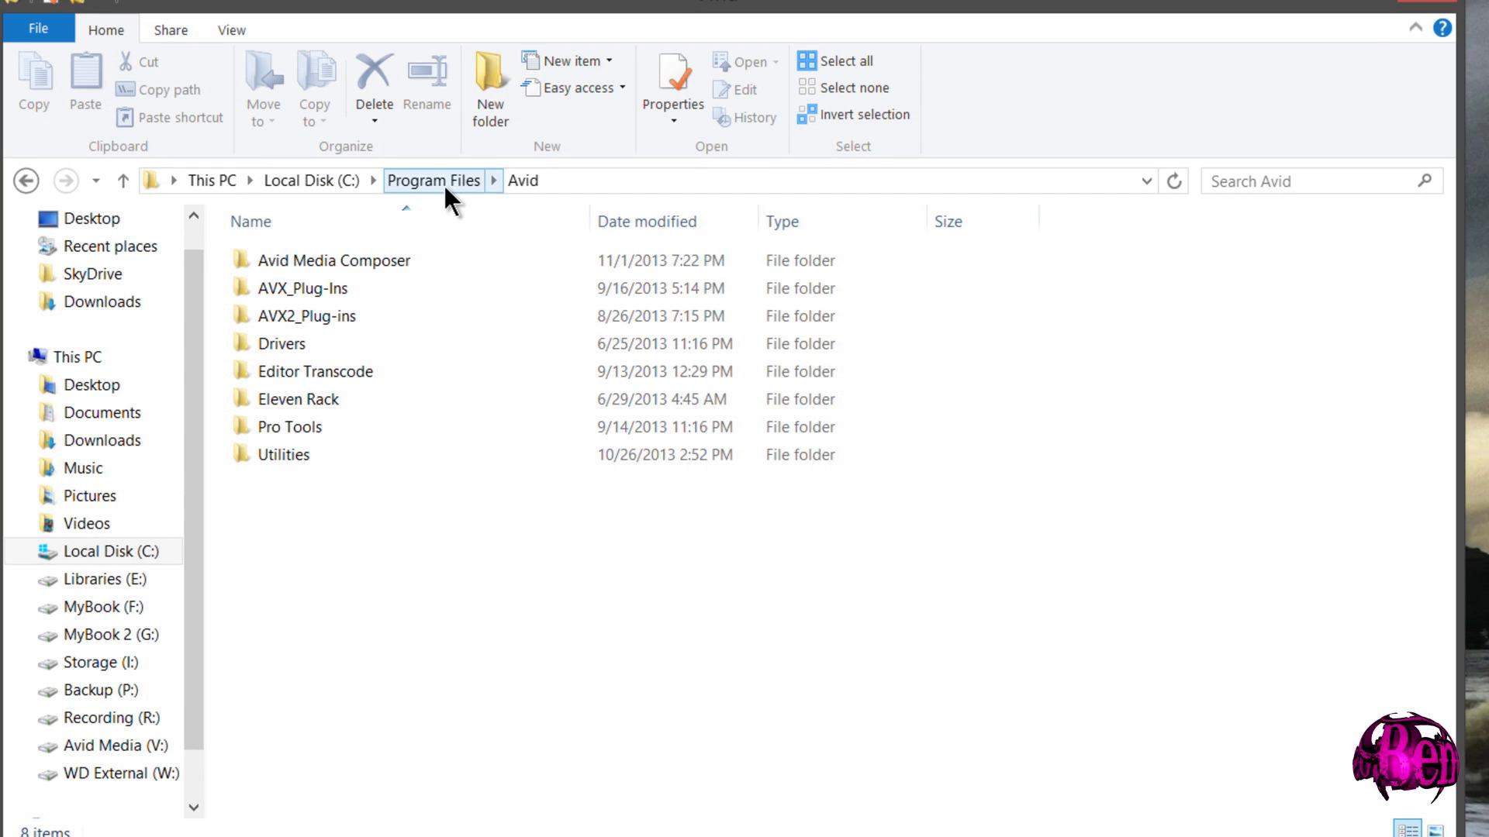
- Open QualifiedGpuBoards from Avid Media Composer > SupportingFiles > Config in Notepad
{"action": "double_click", "coordinate": [399, 259]}
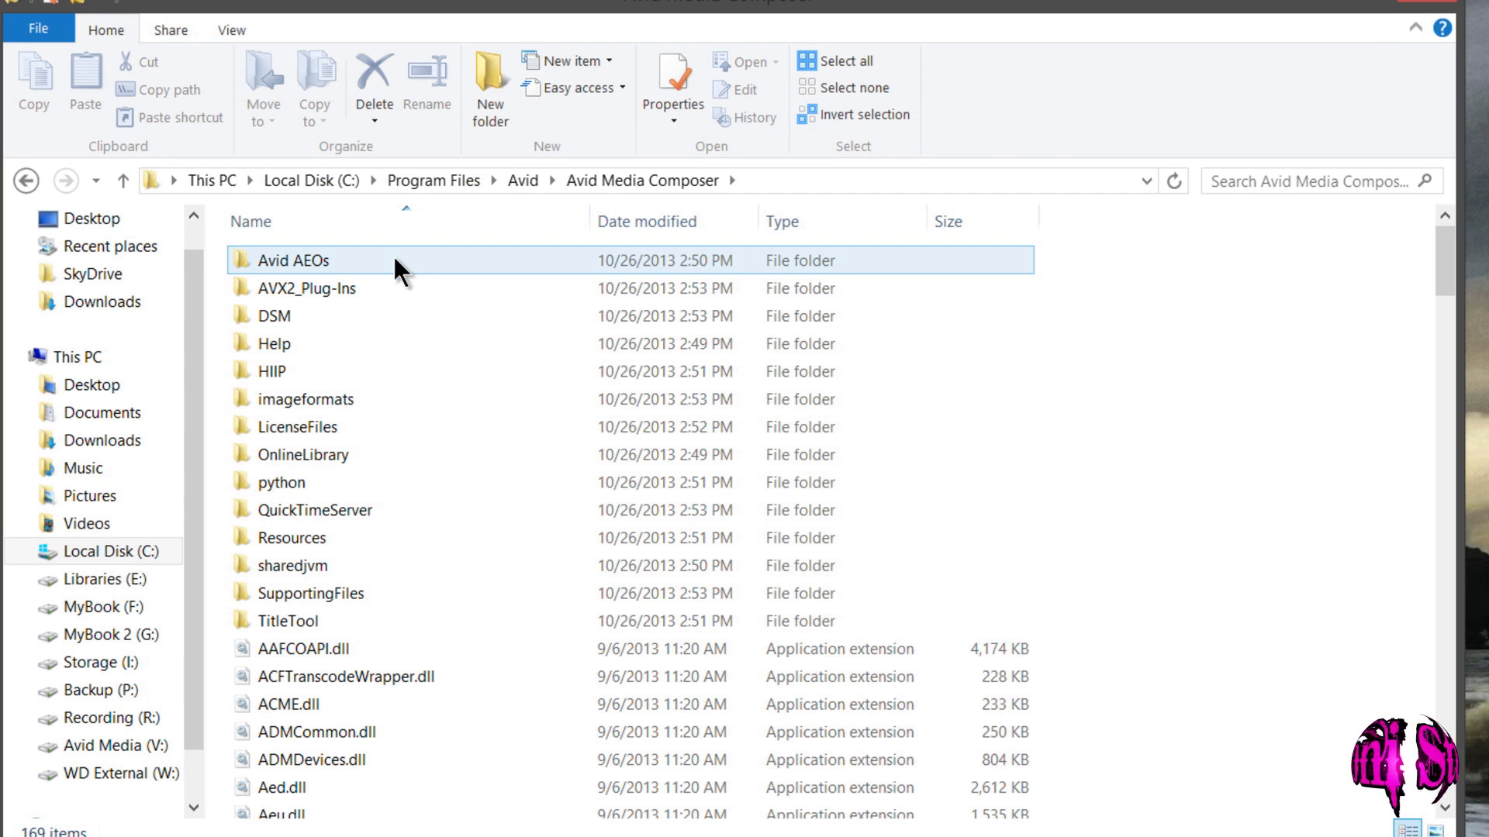
{"action": "double_click", "coordinate": [355, 593]}
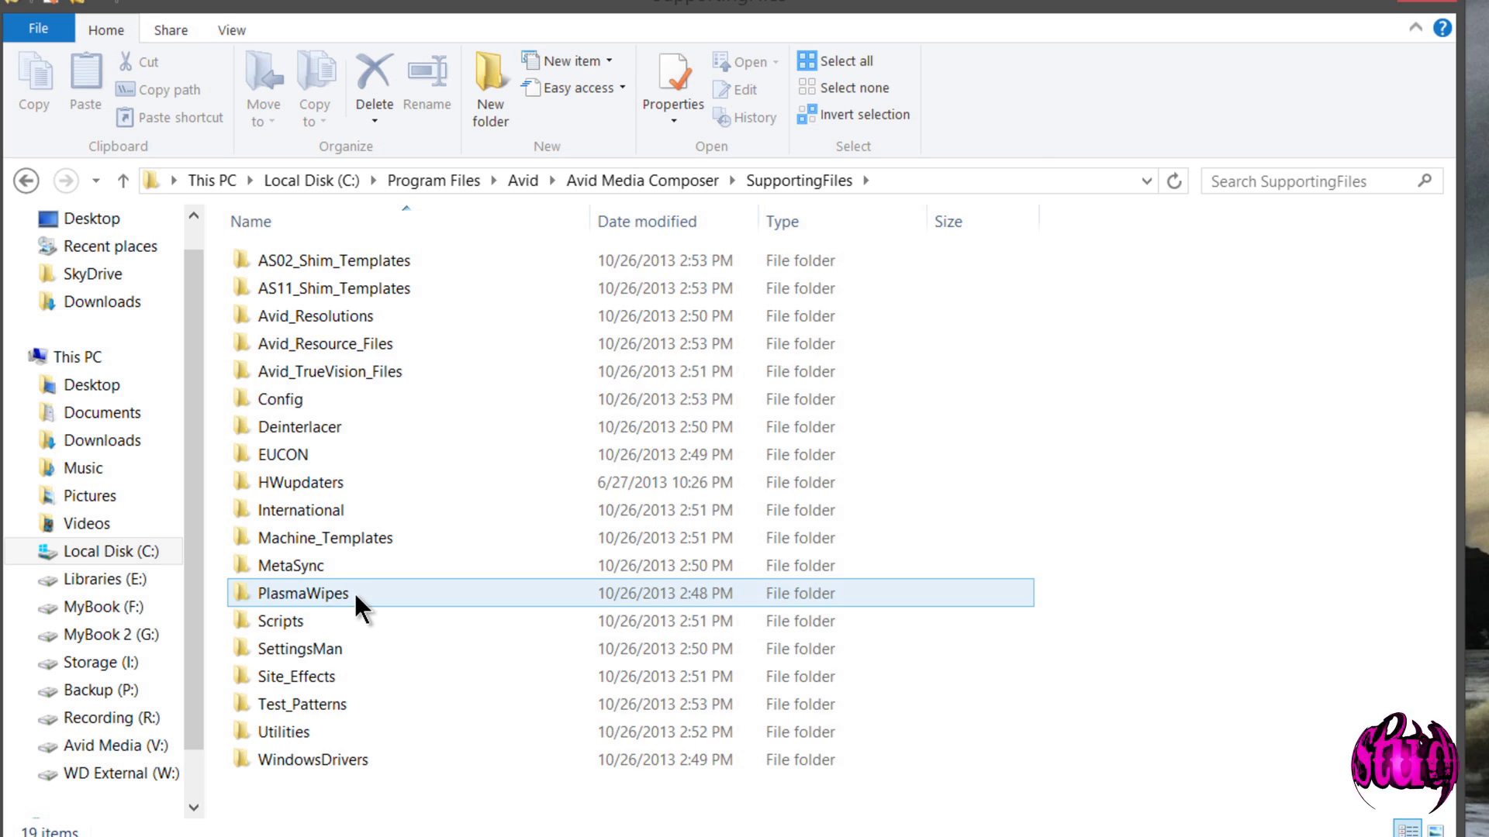
{"action": "double_click", "coordinate": [313, 400]}
{"action": "left_click", "coordinate": [346, 321]}
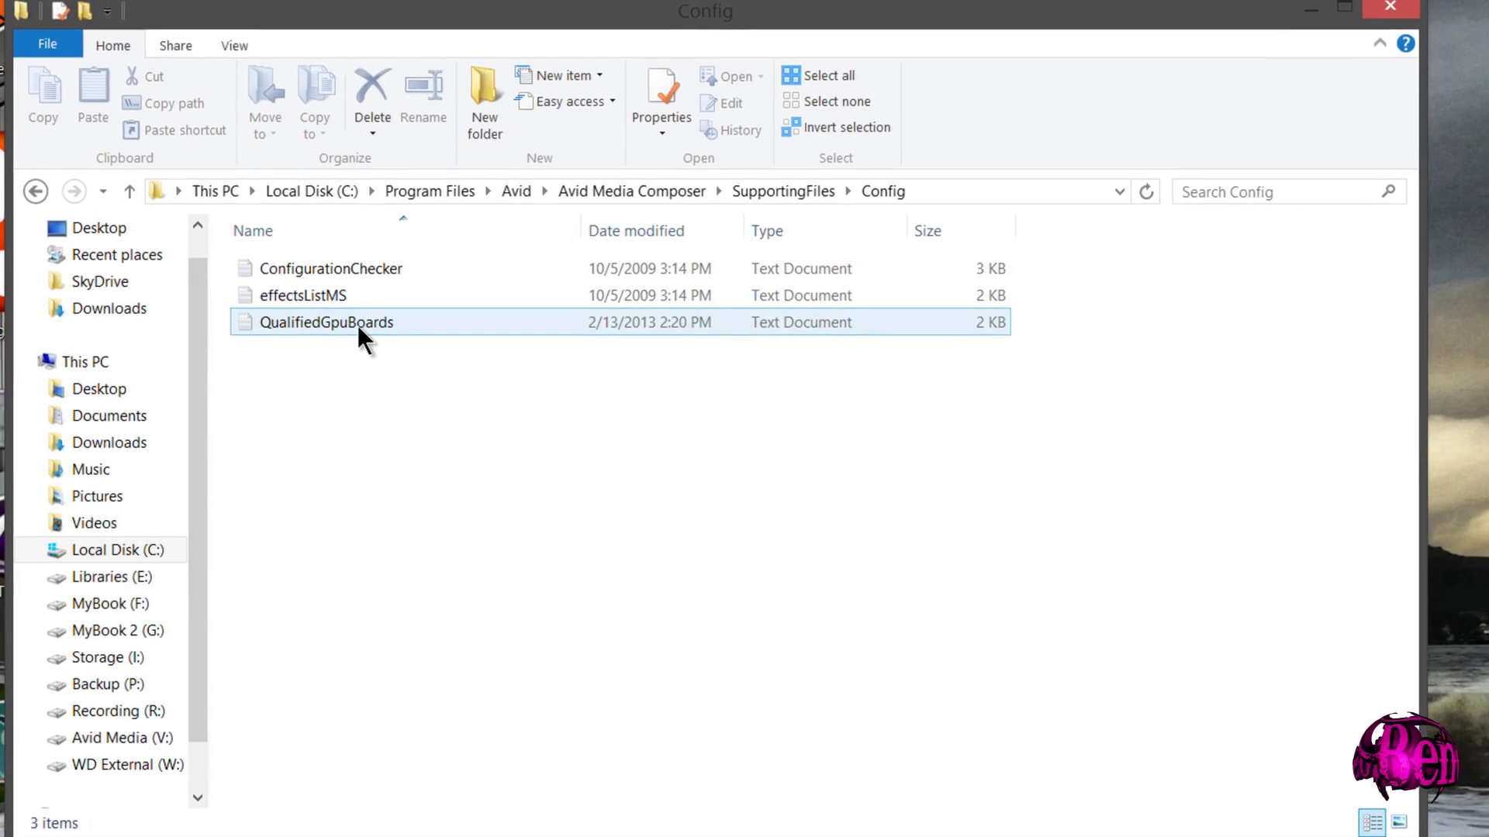
{"action": "double_click", "coordinate": [350, 323]}
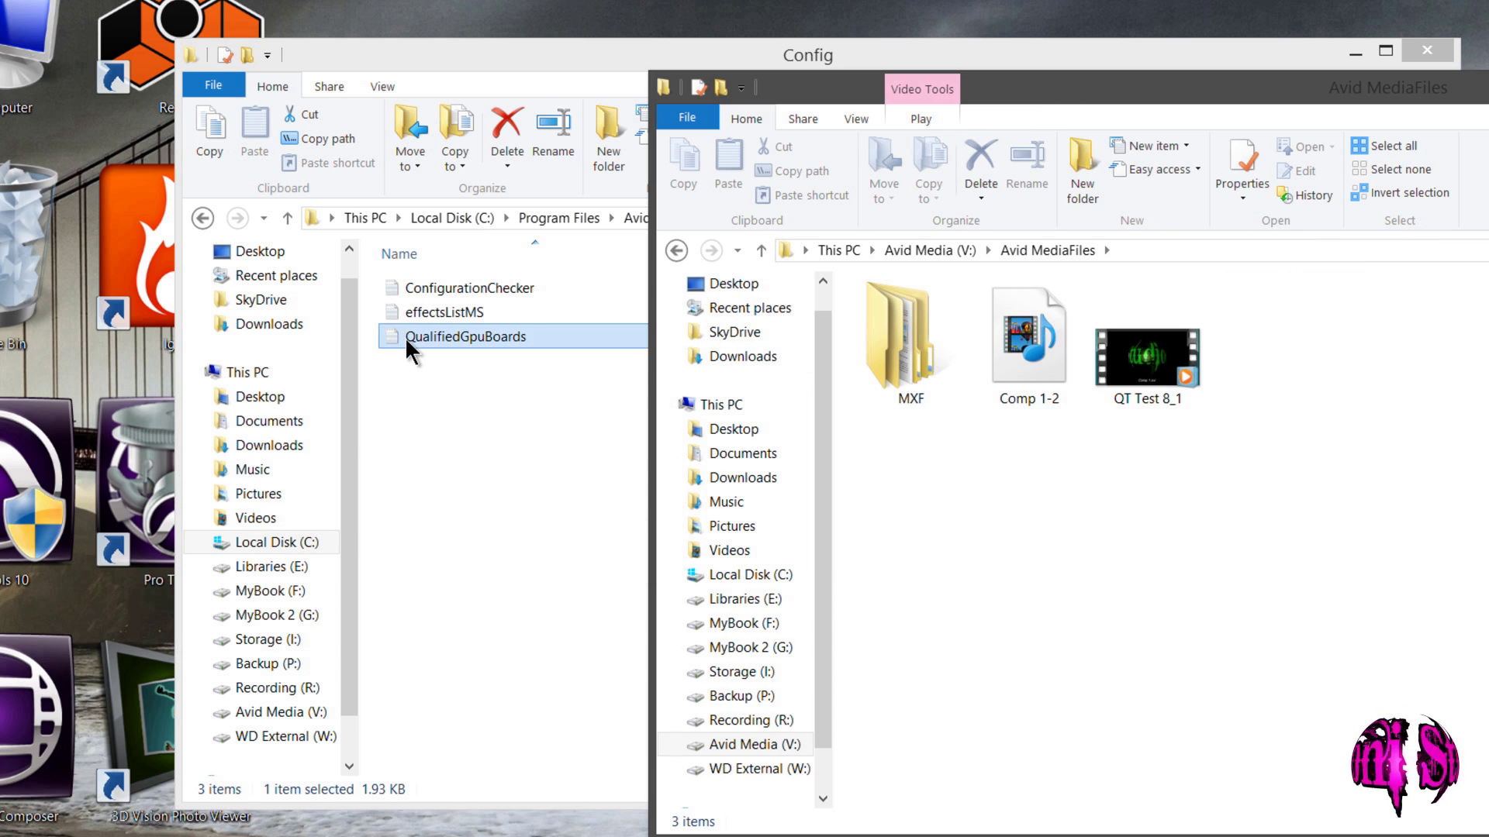
- Copy QualifiedGpuBoards into the Avid MediaFiles folder on V: as a backup
{"action": "left_click_drag", "start_coordinate": [409, 342], "coordinate": [1158, 684]}
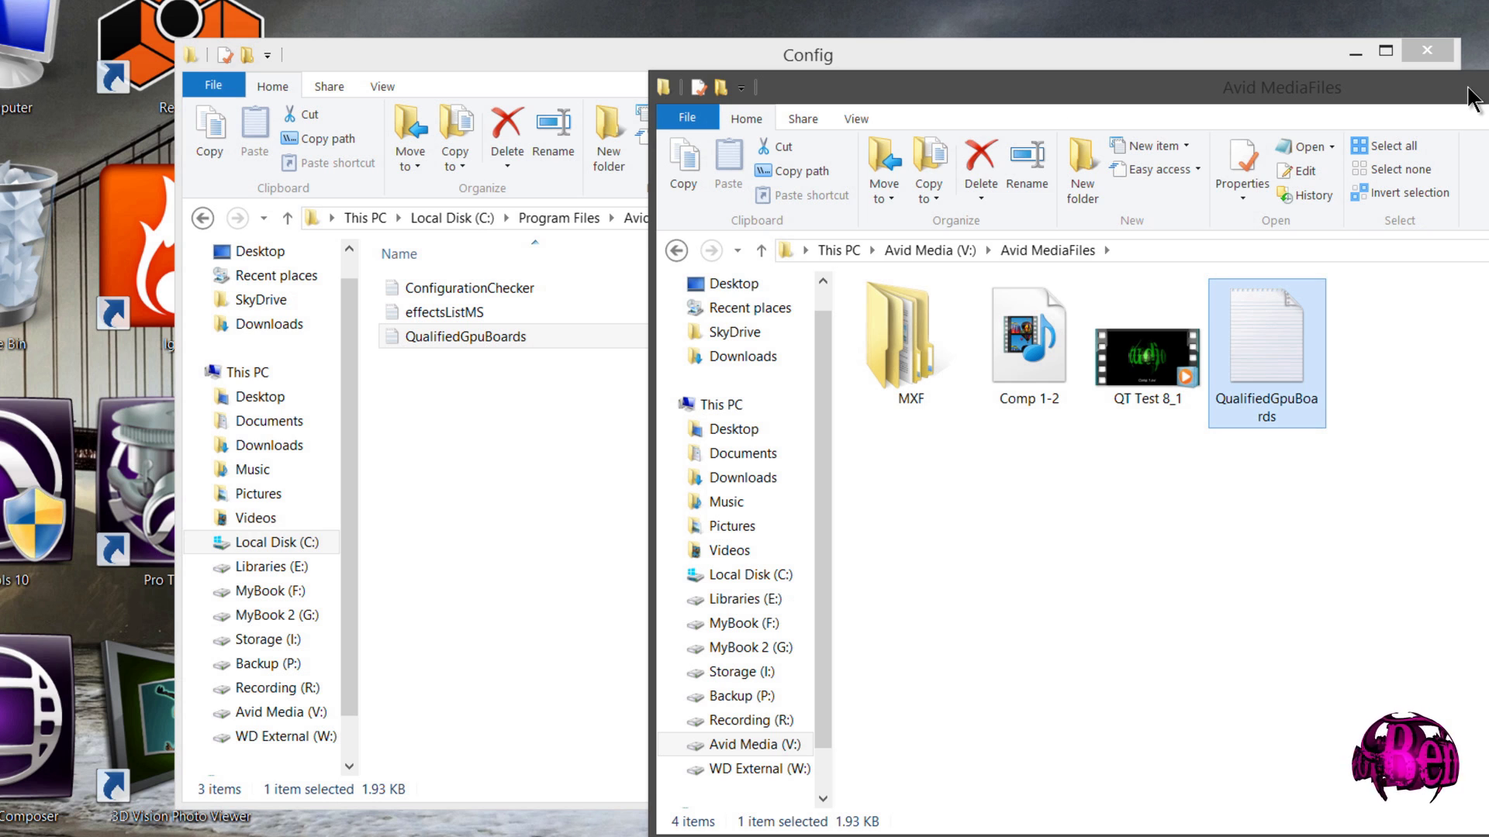
{"action": "left_click_drag", "start_coordinate": [1469, 89], "coordinate": [1114, 89]}
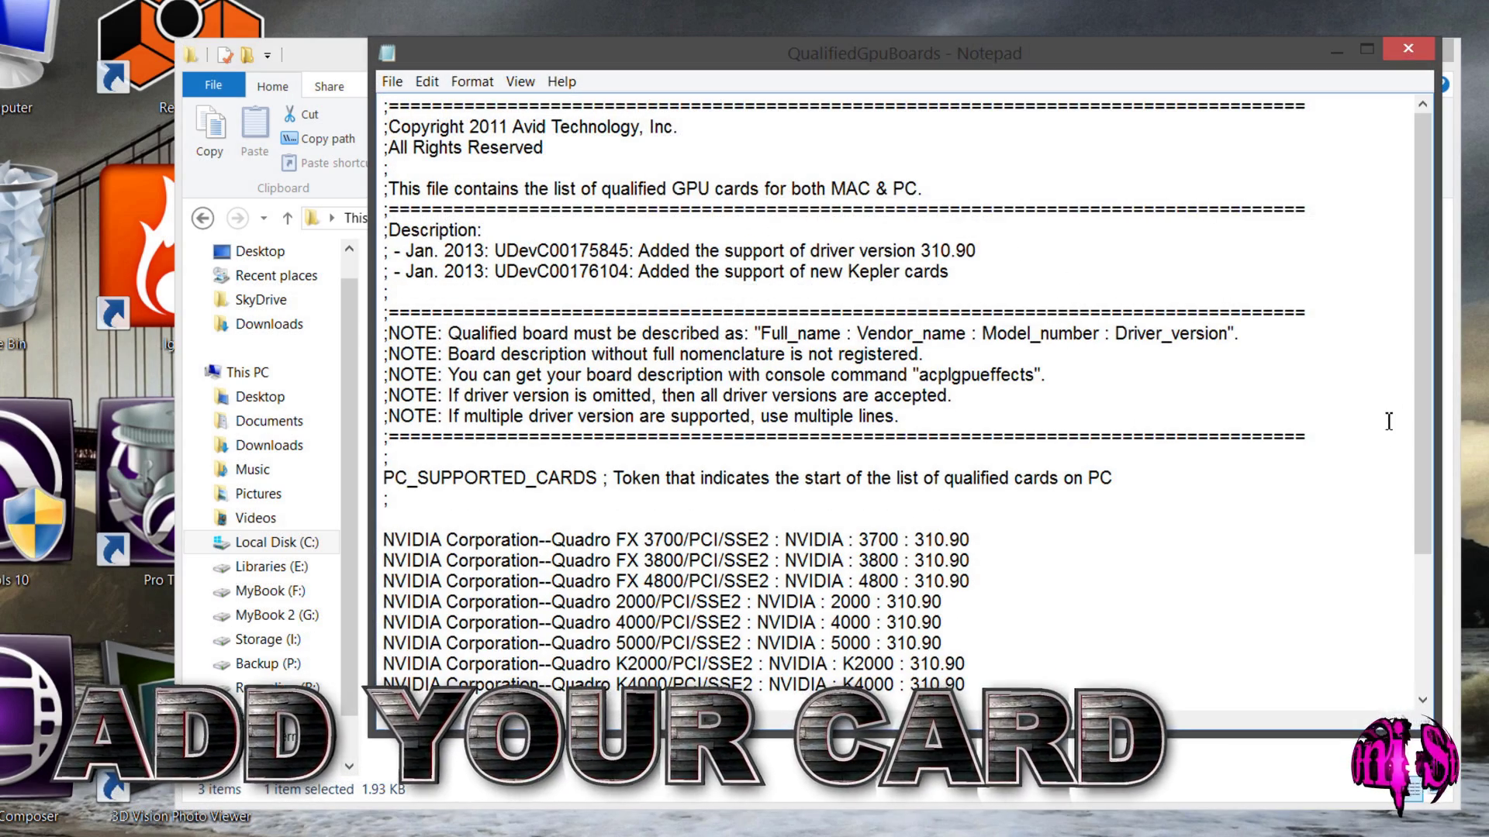
- Duplicate the FX 4800 line onto a new empty line after the FX 3800 entry
{"action": "left_click_drag", "start_coordinate": [1423, 237], "coordinate": [1419, 327]}
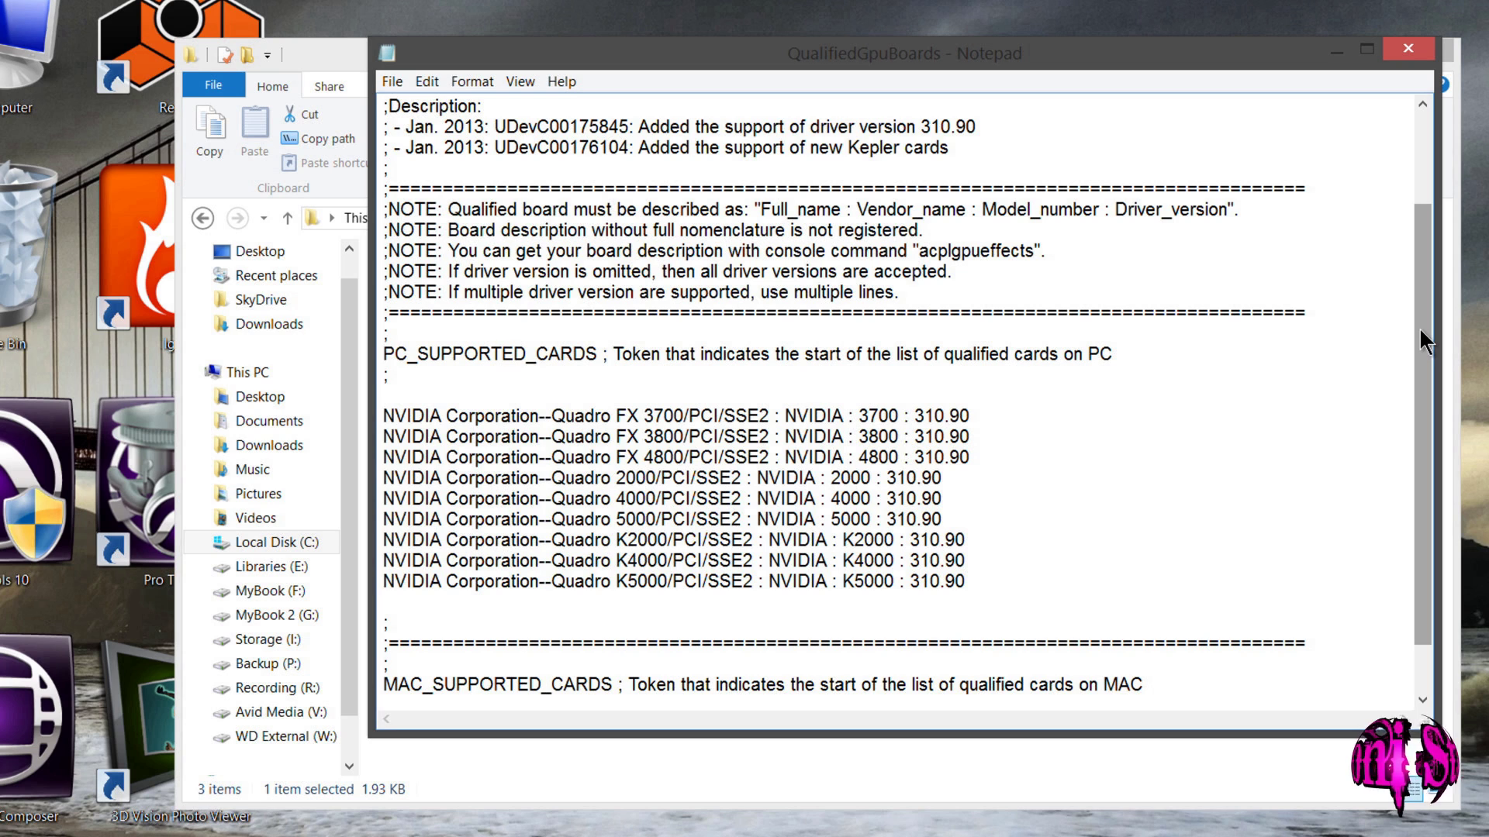
{"action": "left_click_drag", "start_coordinate": [1419, 328], "coordinate": [1419, 327]}
{"action": "left_click", "coordinate": [977, 442]}
{"action": "key", "text": "Return"}
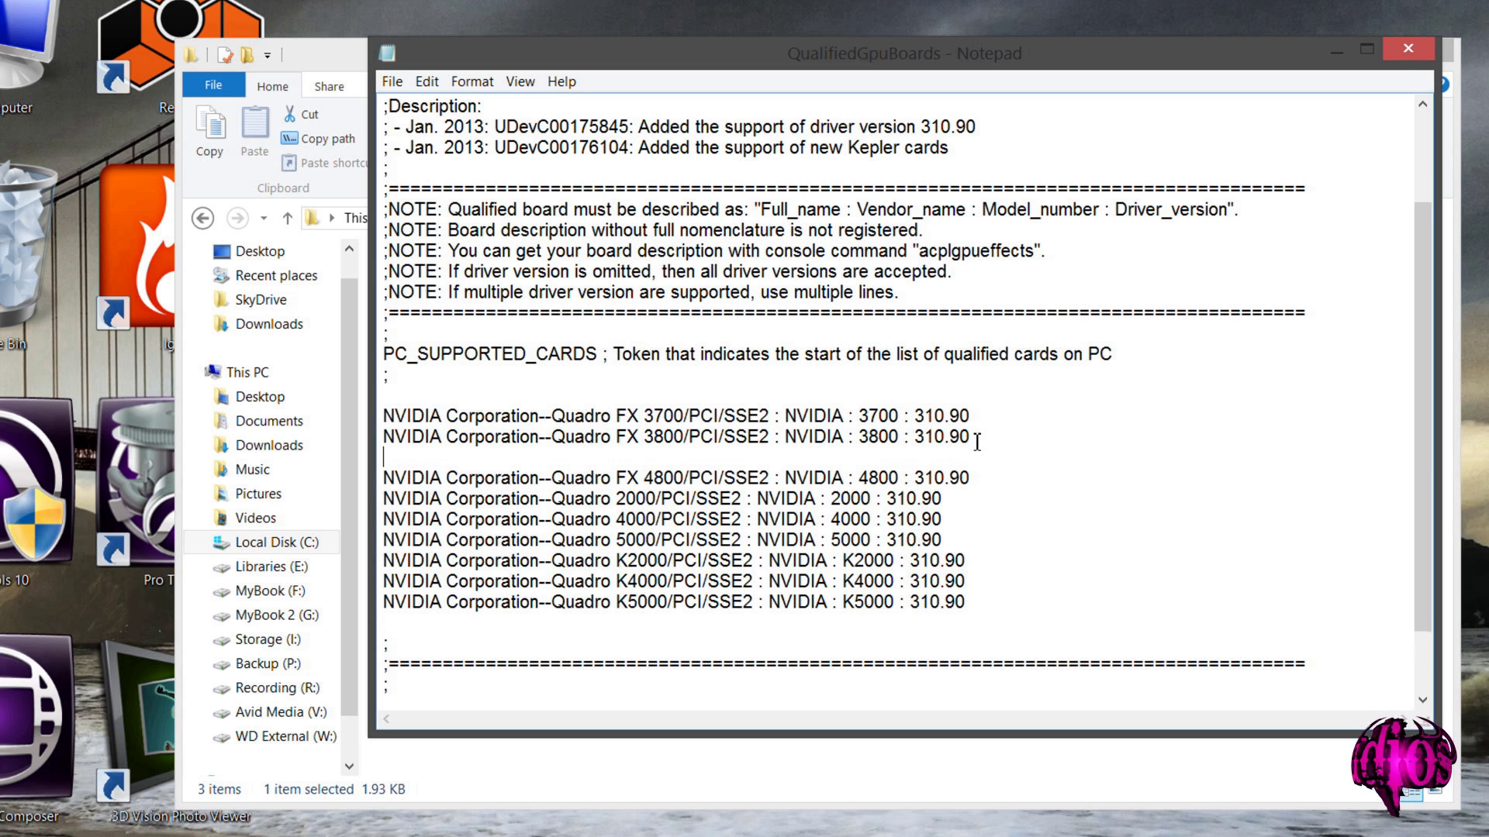
{"action": "left_click_drag", "start_coordinate": [967, 481], "coordinate": [384, 476]}
{"action": "key", "text": "ctrl+c"}
{"action": "right_click", "coordinate": [394, 473]}
{"action": "left_click", "coordinate": [299, 540]}
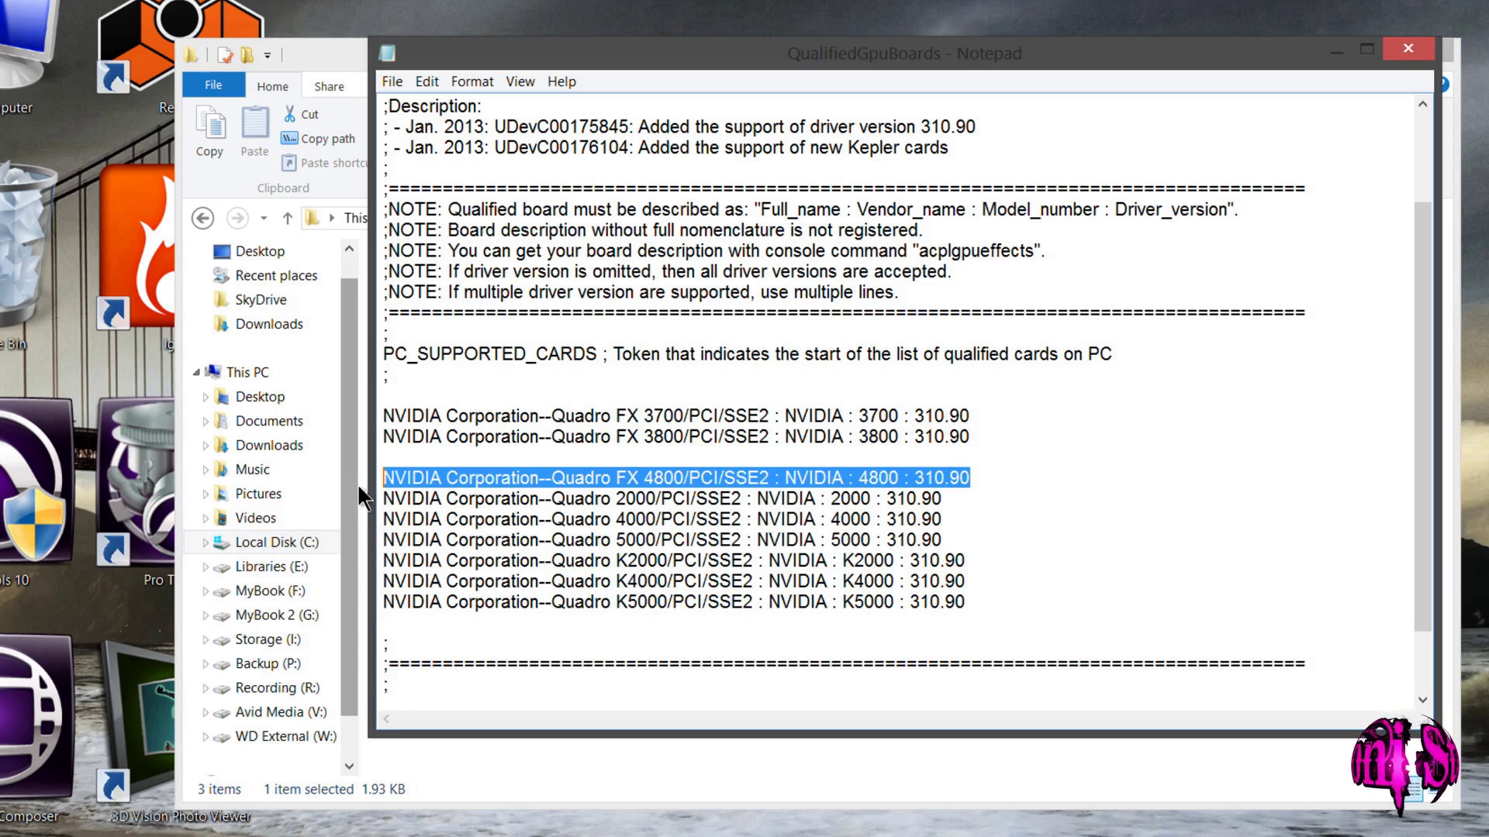
{"action": "left_click", "coordinate": [399, 457]}
{"action": "right_click", "coordinate": [397, 456]}
{"action": "left_click", "coordinate": [341, 544]}
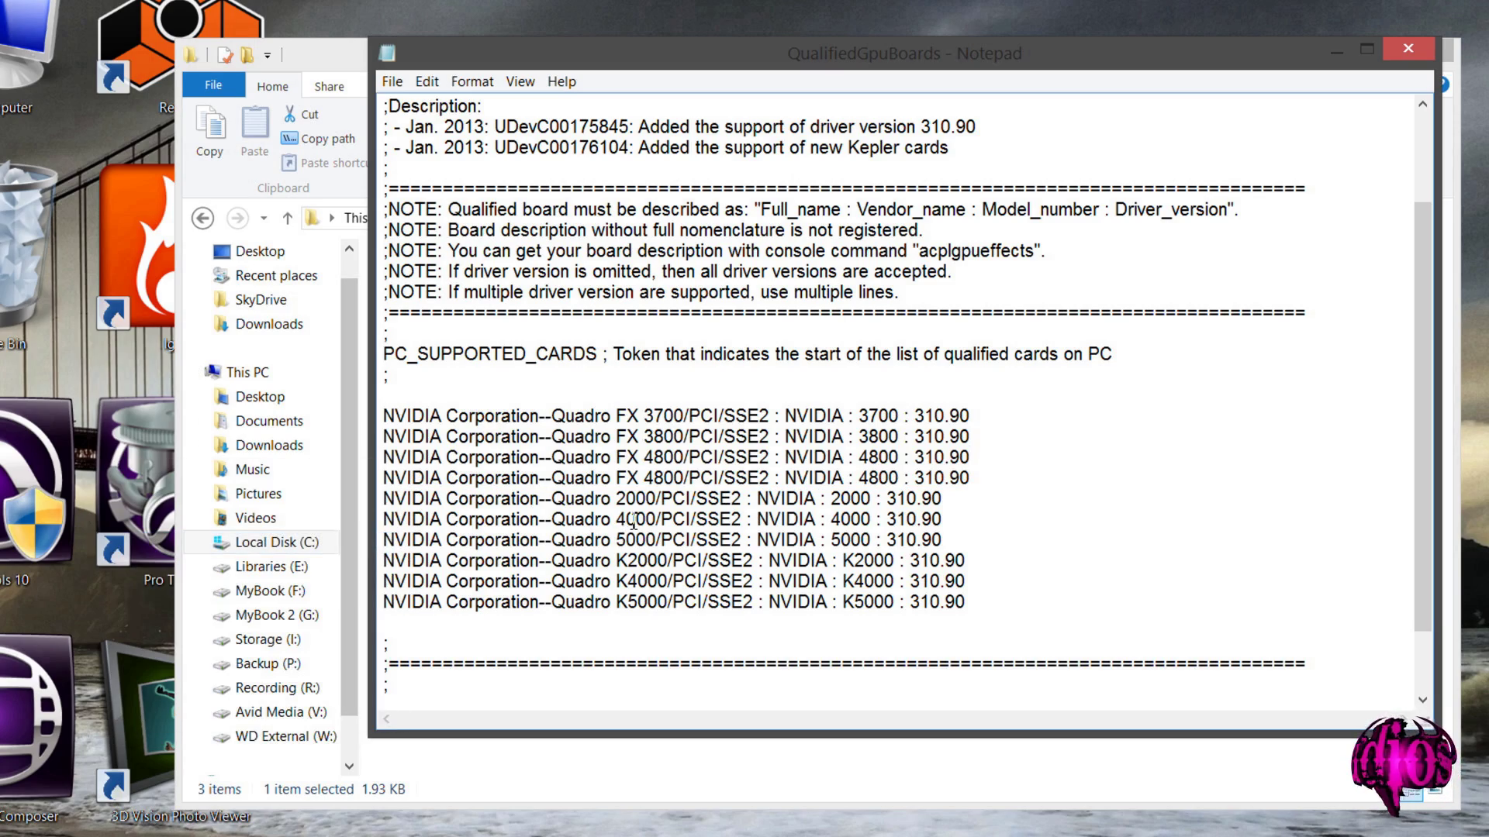
- Change the copied line to FX 4600 : 4600, remove its driver version, and close the file
{"action": "left_click", "coordinate": [660, 457]}
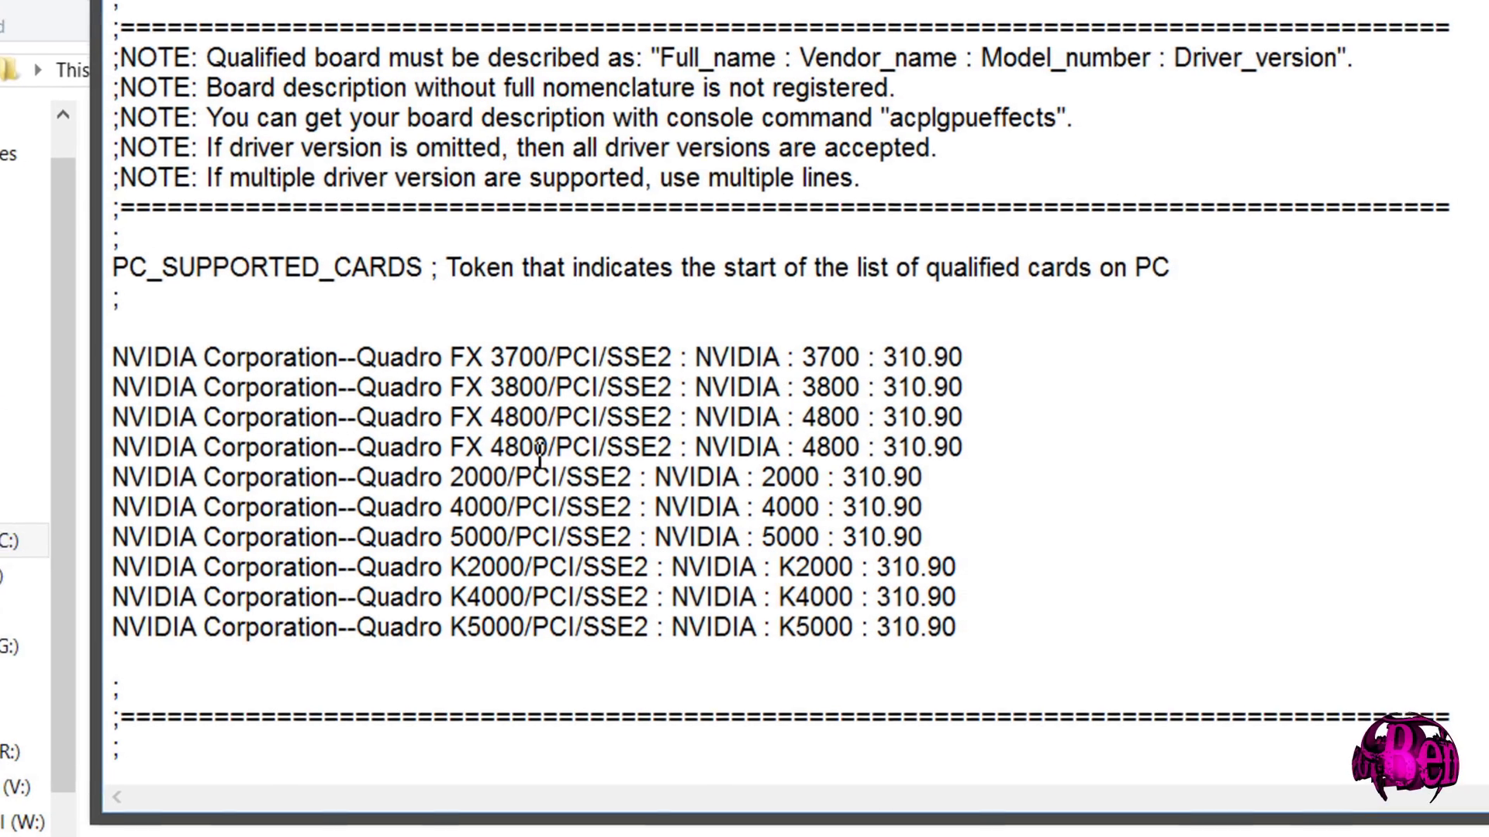
{"action": "key", "text": "BackSpace"}
{"action": "type", "text": "6"}
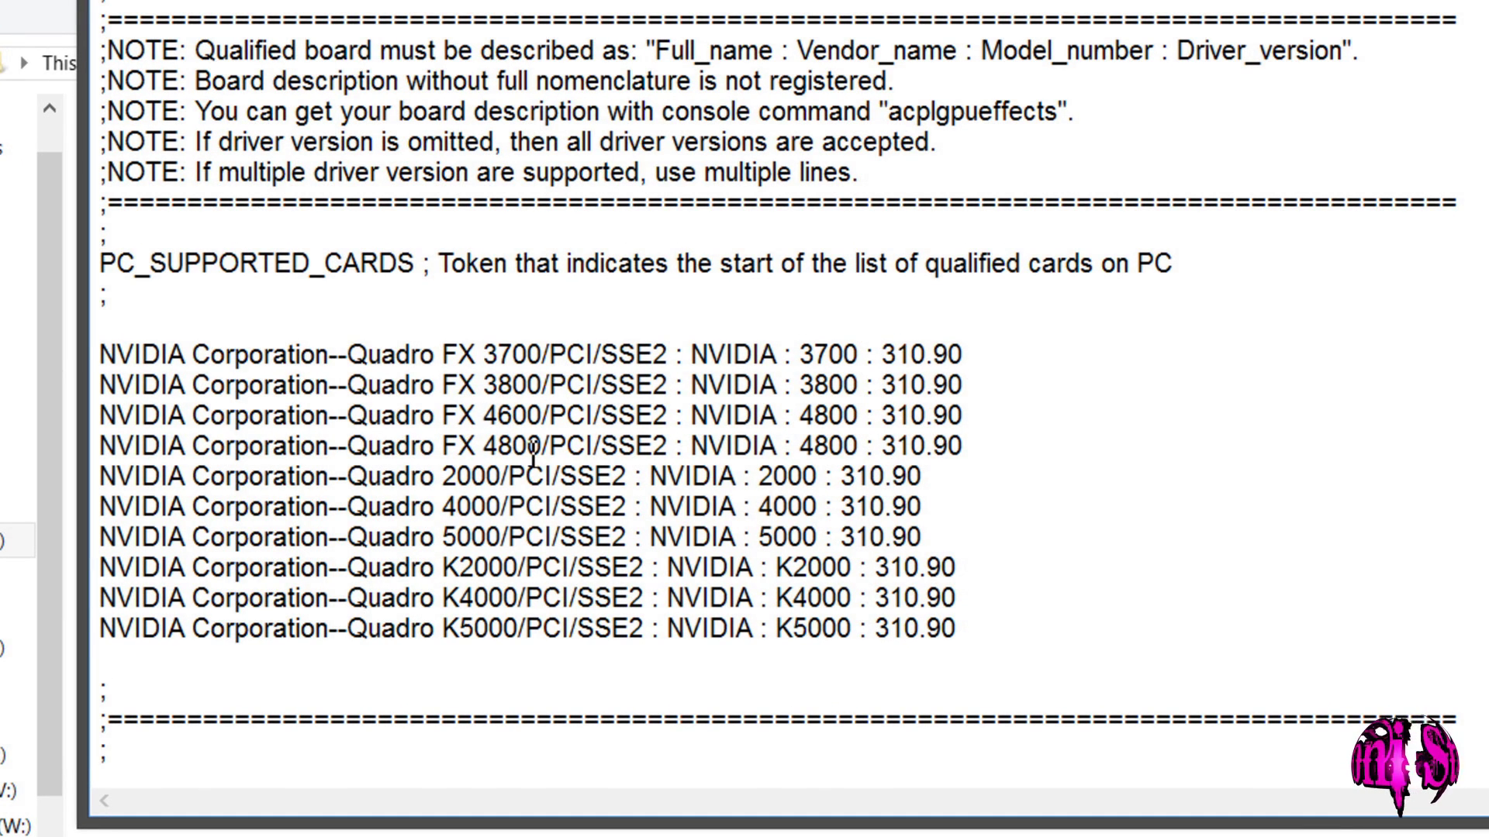
{"action": "left_click", "coordinate": [828, 417]}
{"action": "key", "text": "BackSpace"}
{"action": "type", "text": "6"}
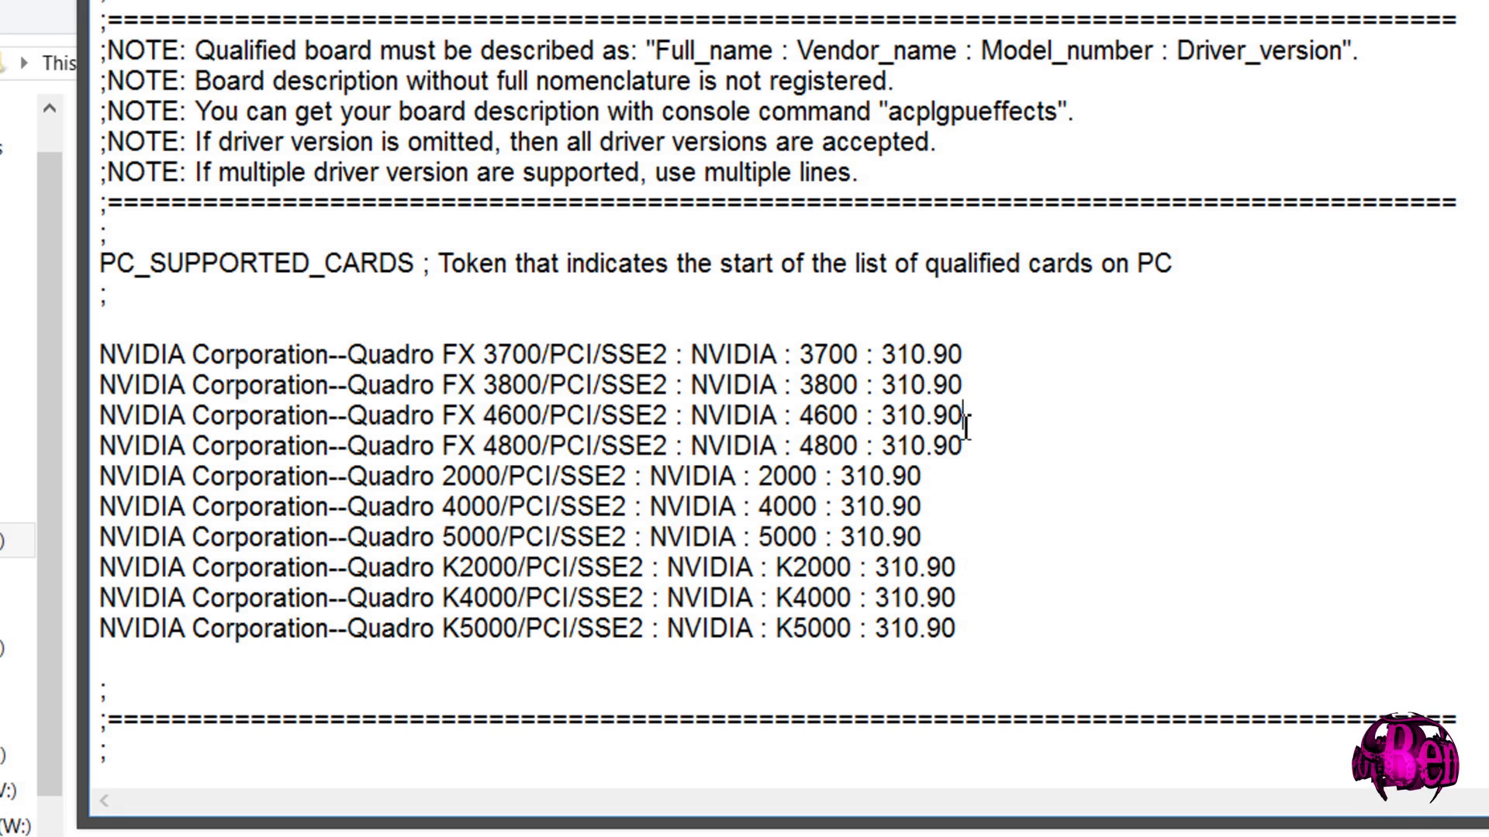
{"action": "scroll", "coordinate": [1175, 401], "scroll_direction": "down", "scroll_amount": 1}
{"action": "key", "text": "BackSpace"}
{"action": "key", "text": "BackSpace"}
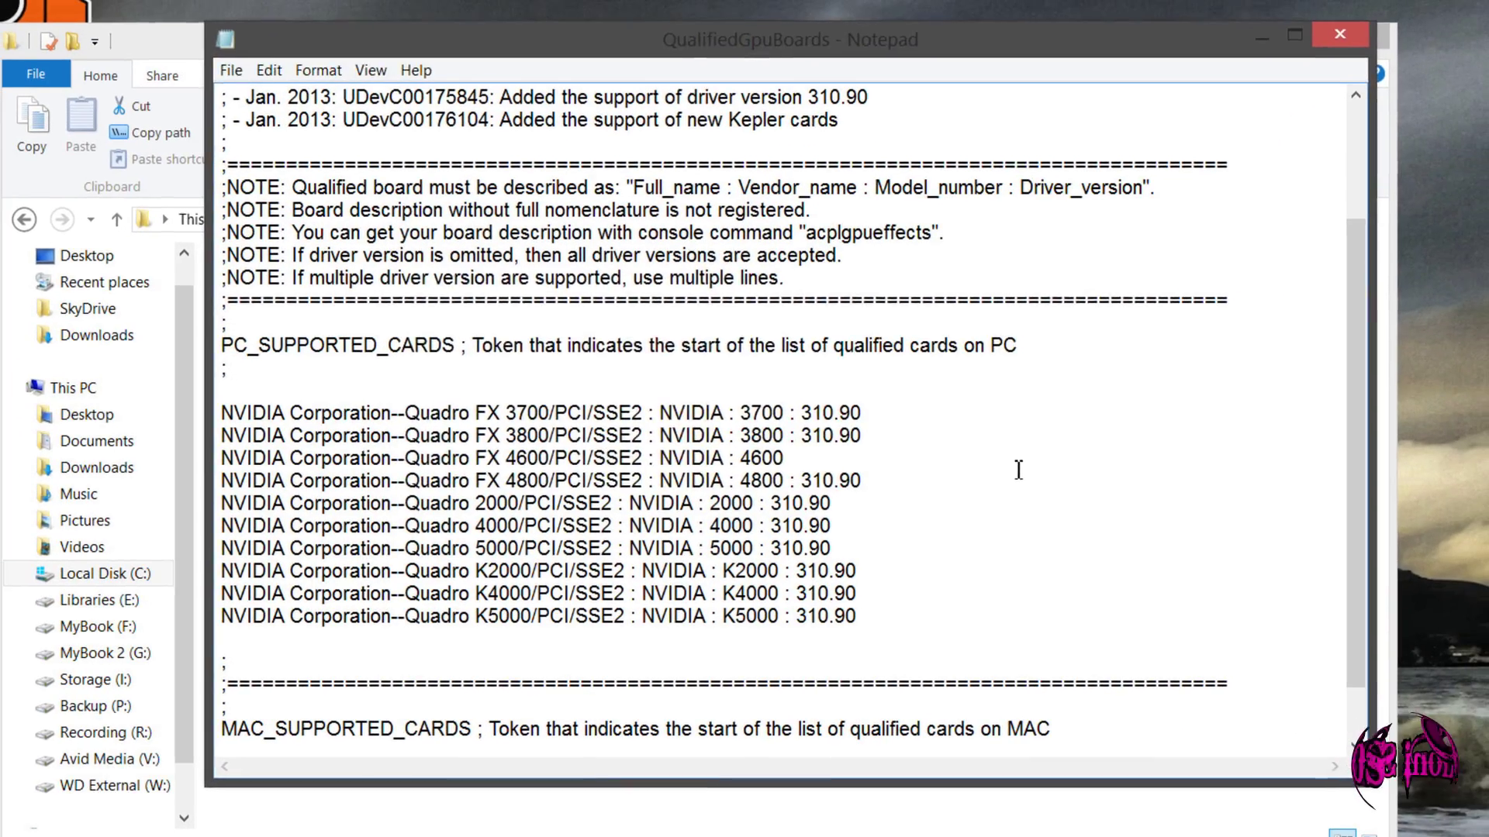
{"action": "key", "text": "alt+F4"}
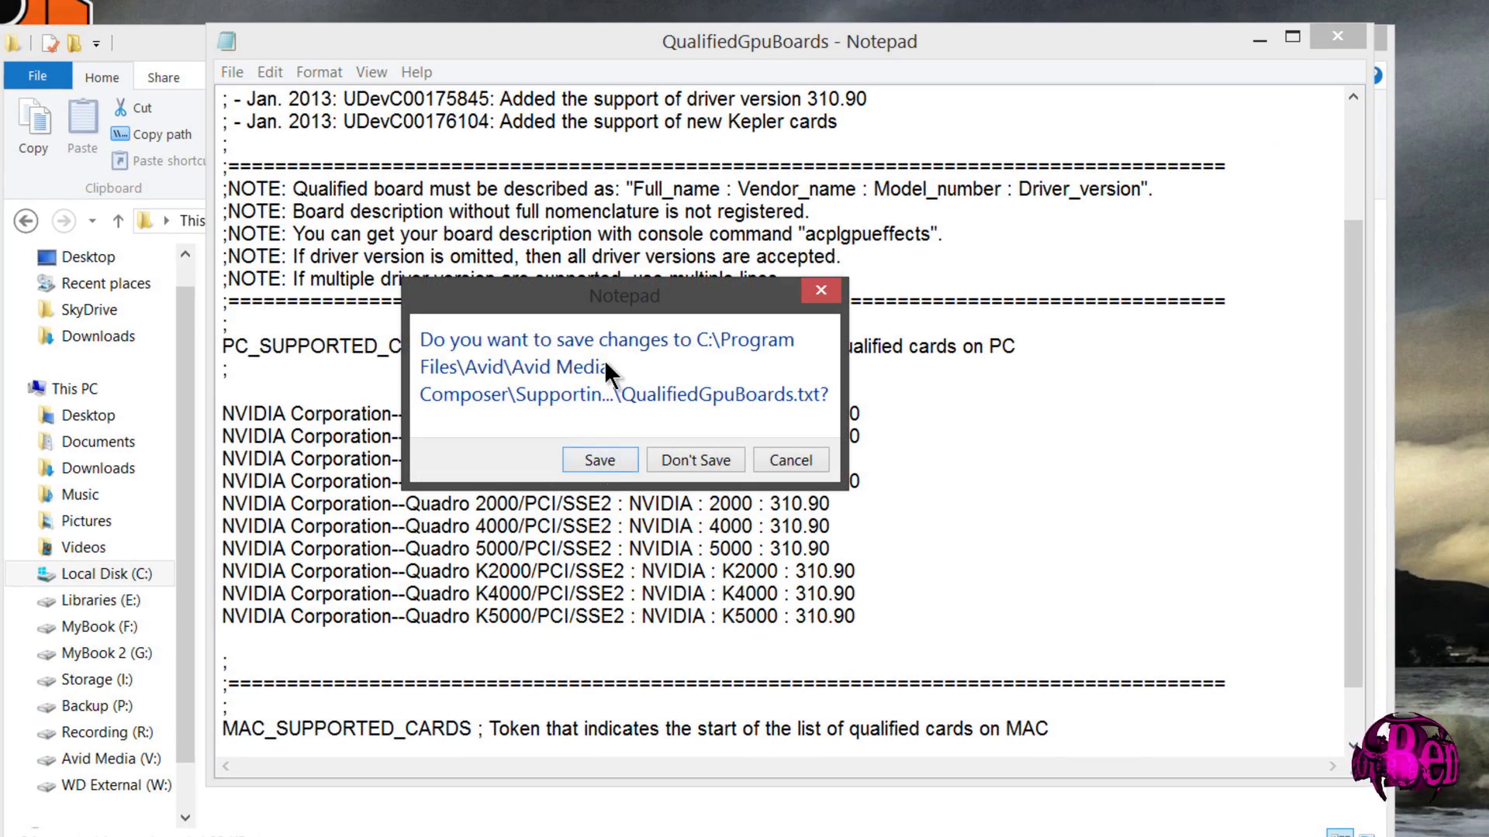
- Try overwriting QualifiedGpuBoards, then save the edited file to the Desktop after access is denied
{"action": "left_click", "coordinate": [599, 459]}
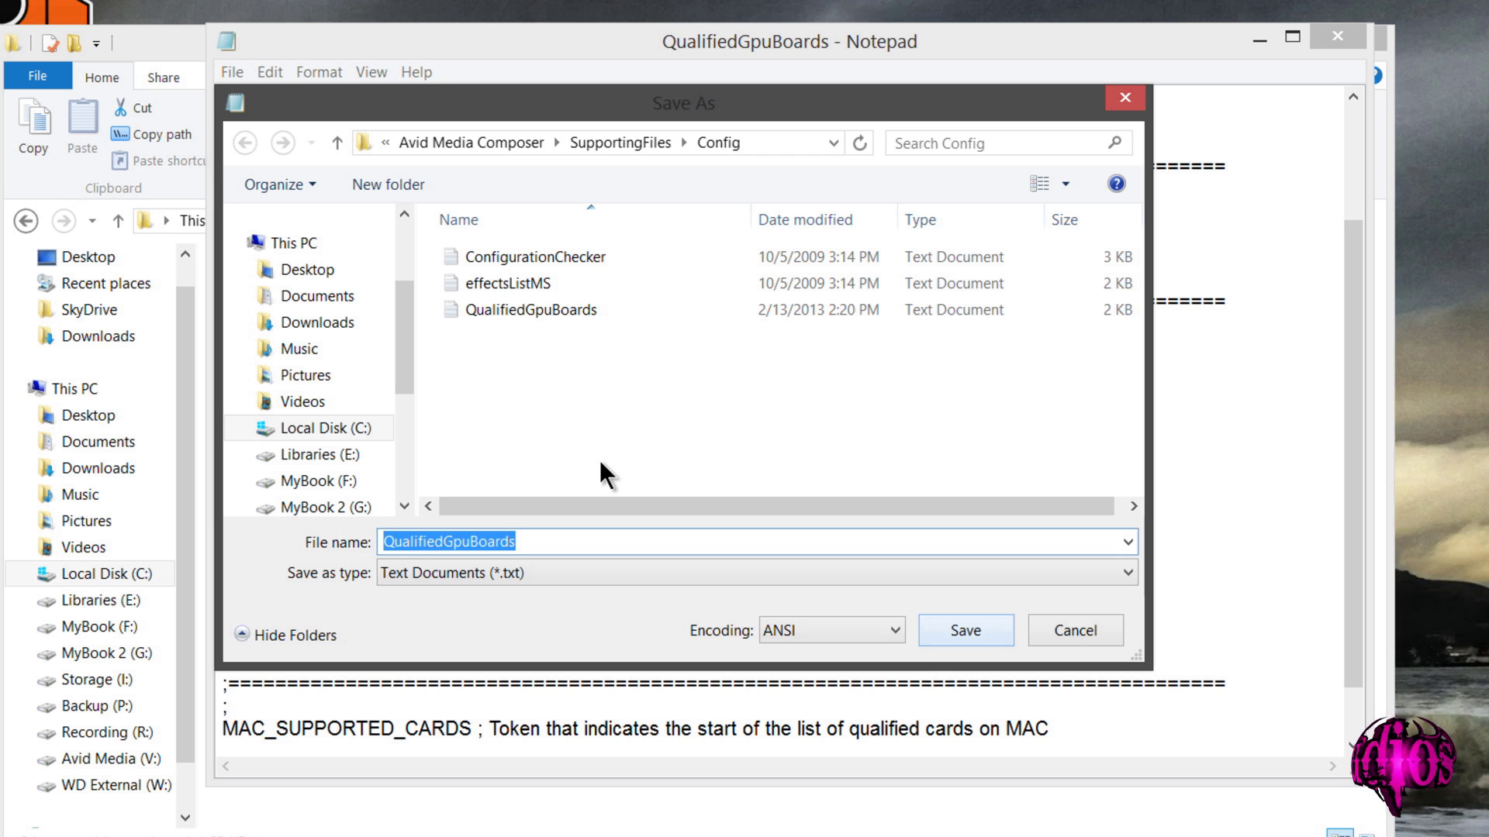
{"action": "key", "text": "Return"}
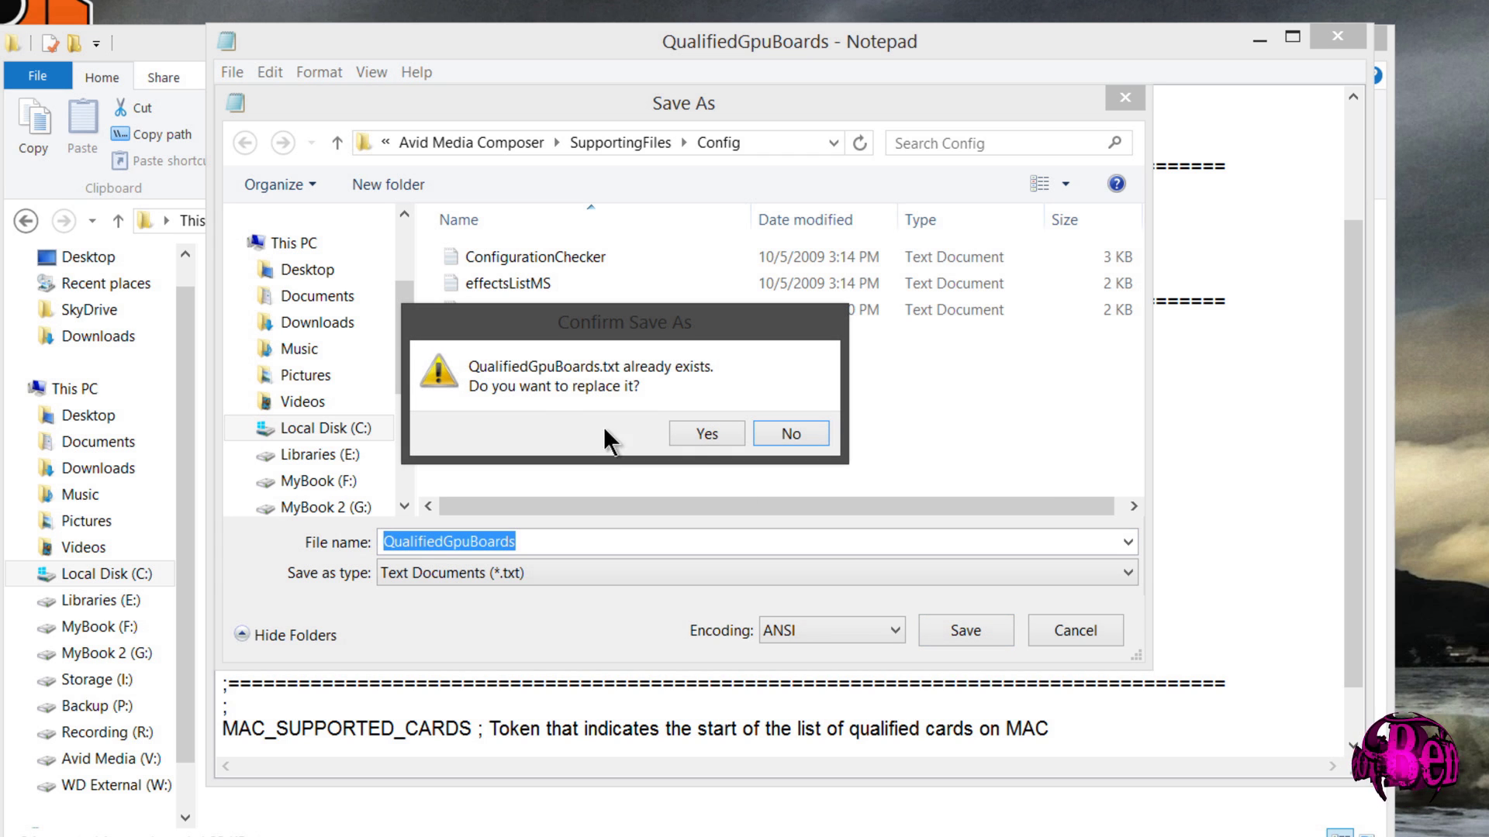
{"action": "left_click", "coordinate": [695, 432]}
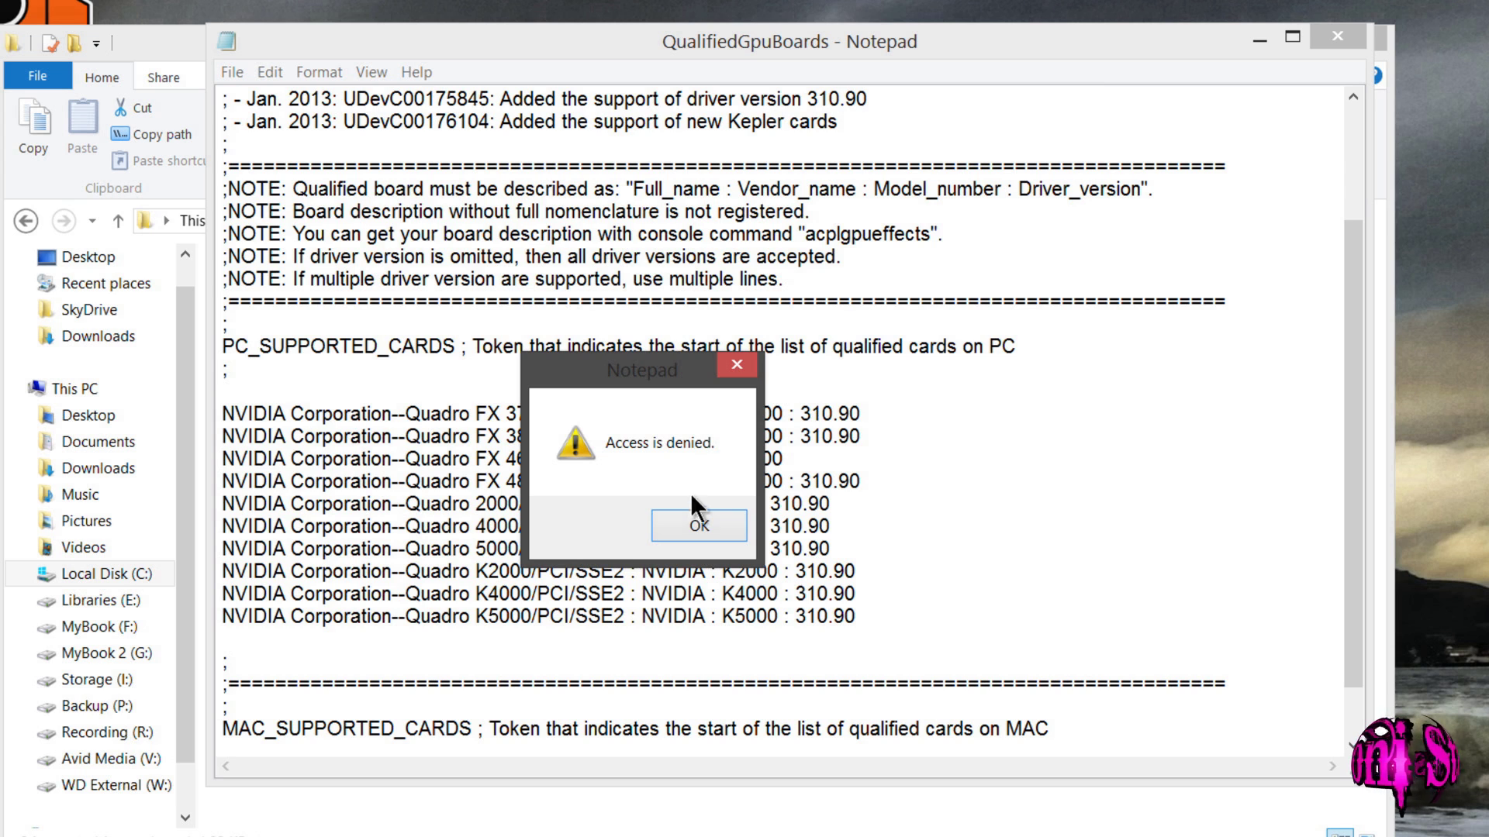
{"action": "left_click", "coordinate": [699, 526]}
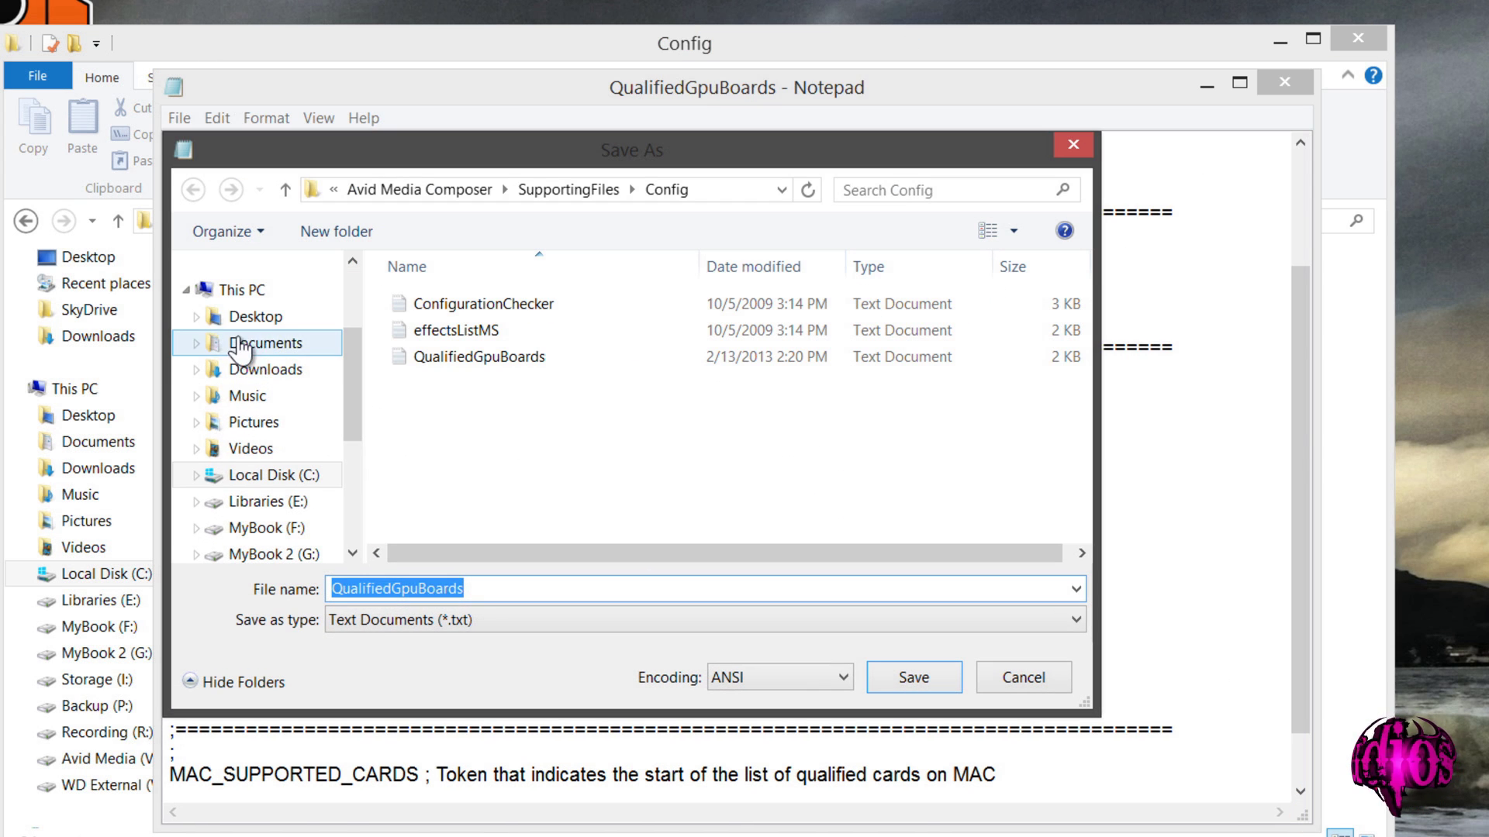
{"action": "left_click", "coordinate": [271, 319]}
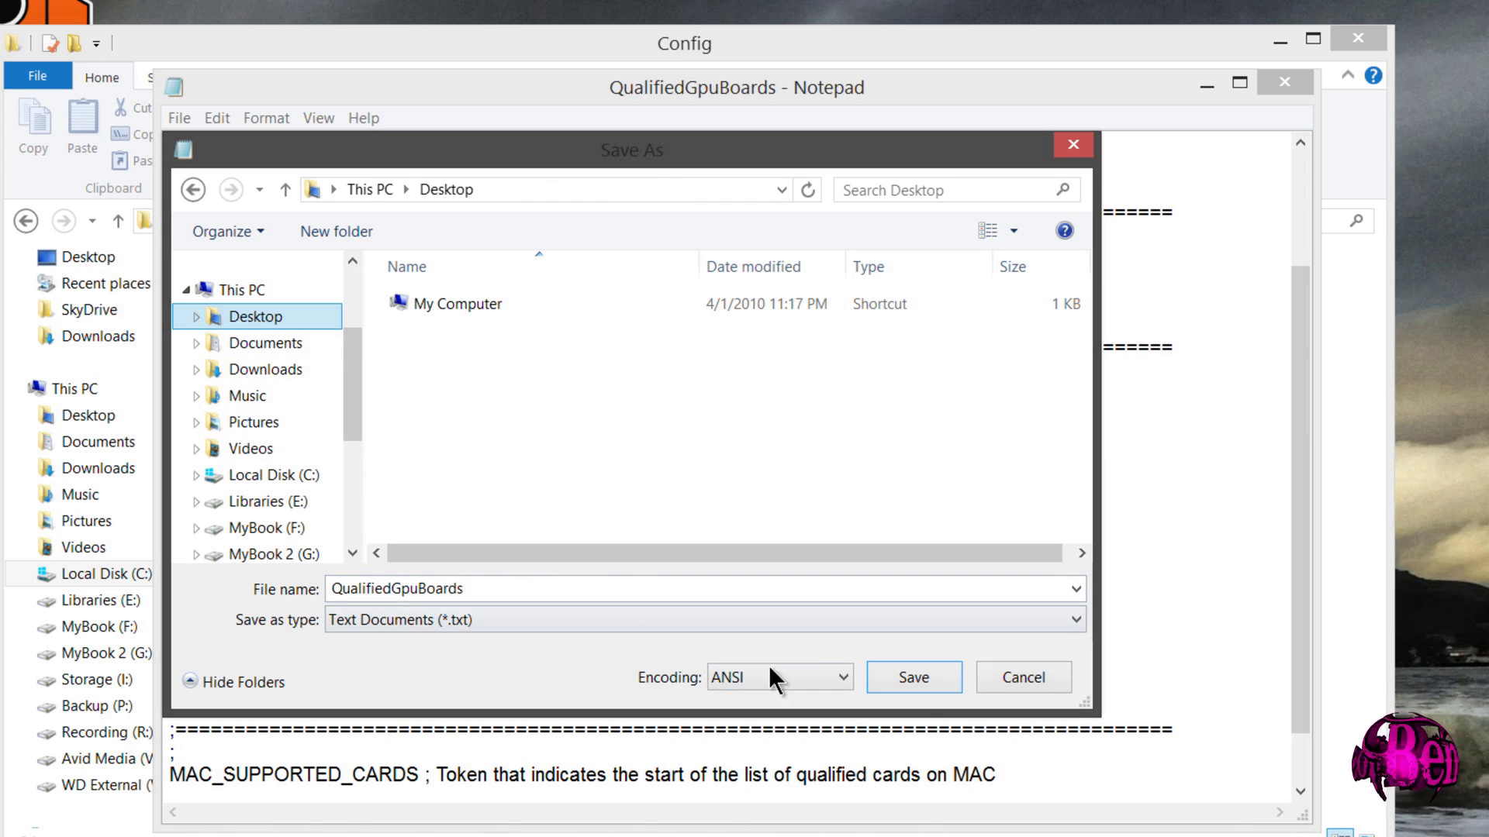
{"action": "left_click", "coordinate": [912, 677]}
- Close Notepad and delete the original QualifiedGpuBoards from the Config folder
{"action": "key", "text": "alt+F4"}
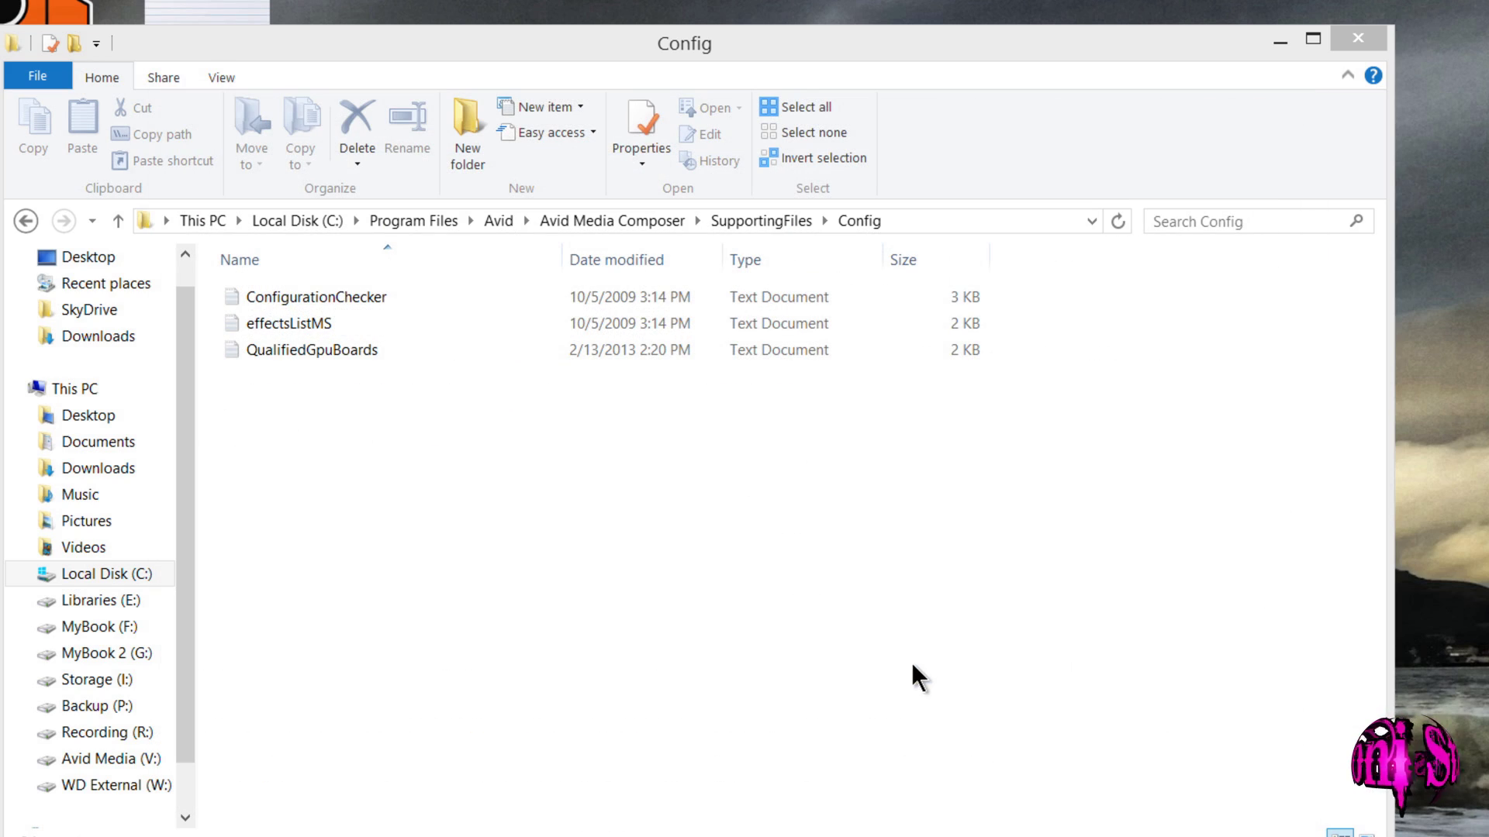
{"action": "left_click", "coordinate": [347, 353]}
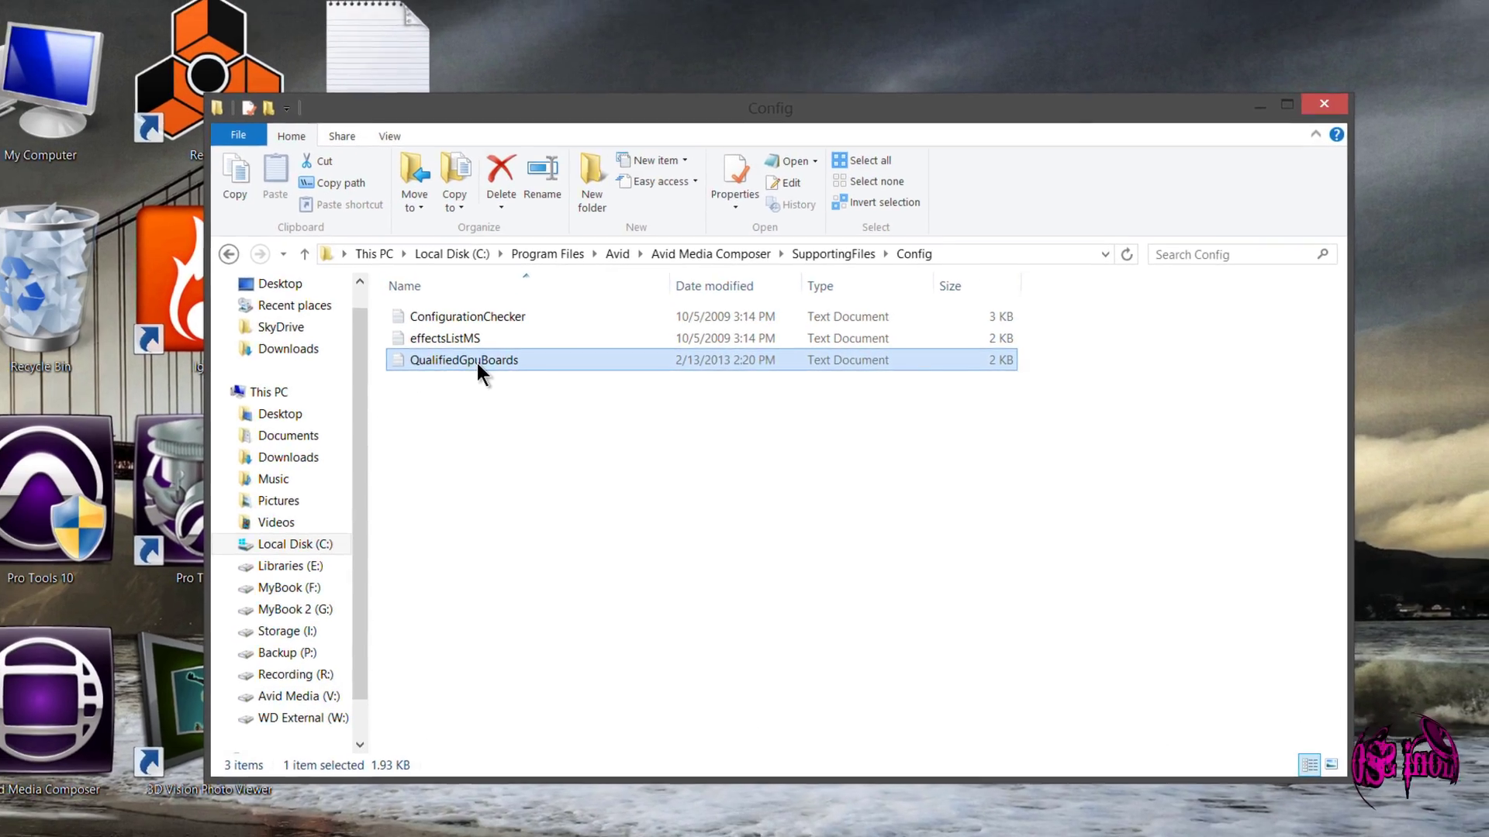
{"action": "right_click", "coordinate": [477, 363]}
{"action": "left_click", "coordinate": [187, 789]}
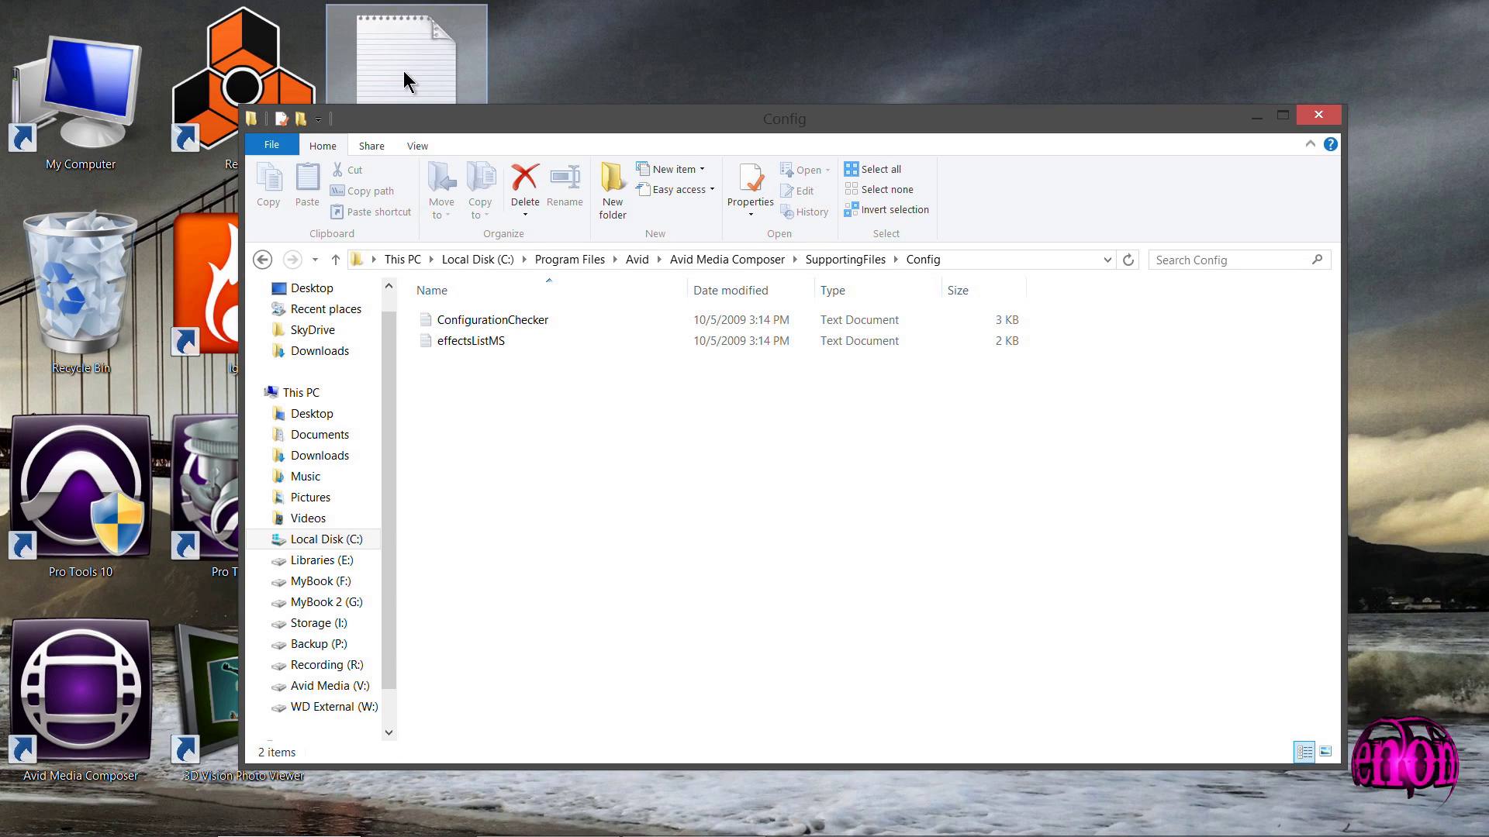
- Move the edited Desktop copy into Config and open it in Notepad to check it
{"action": "left_click_drag", "start_coordinate": [403, 71], "coordinate": [558, 498]}
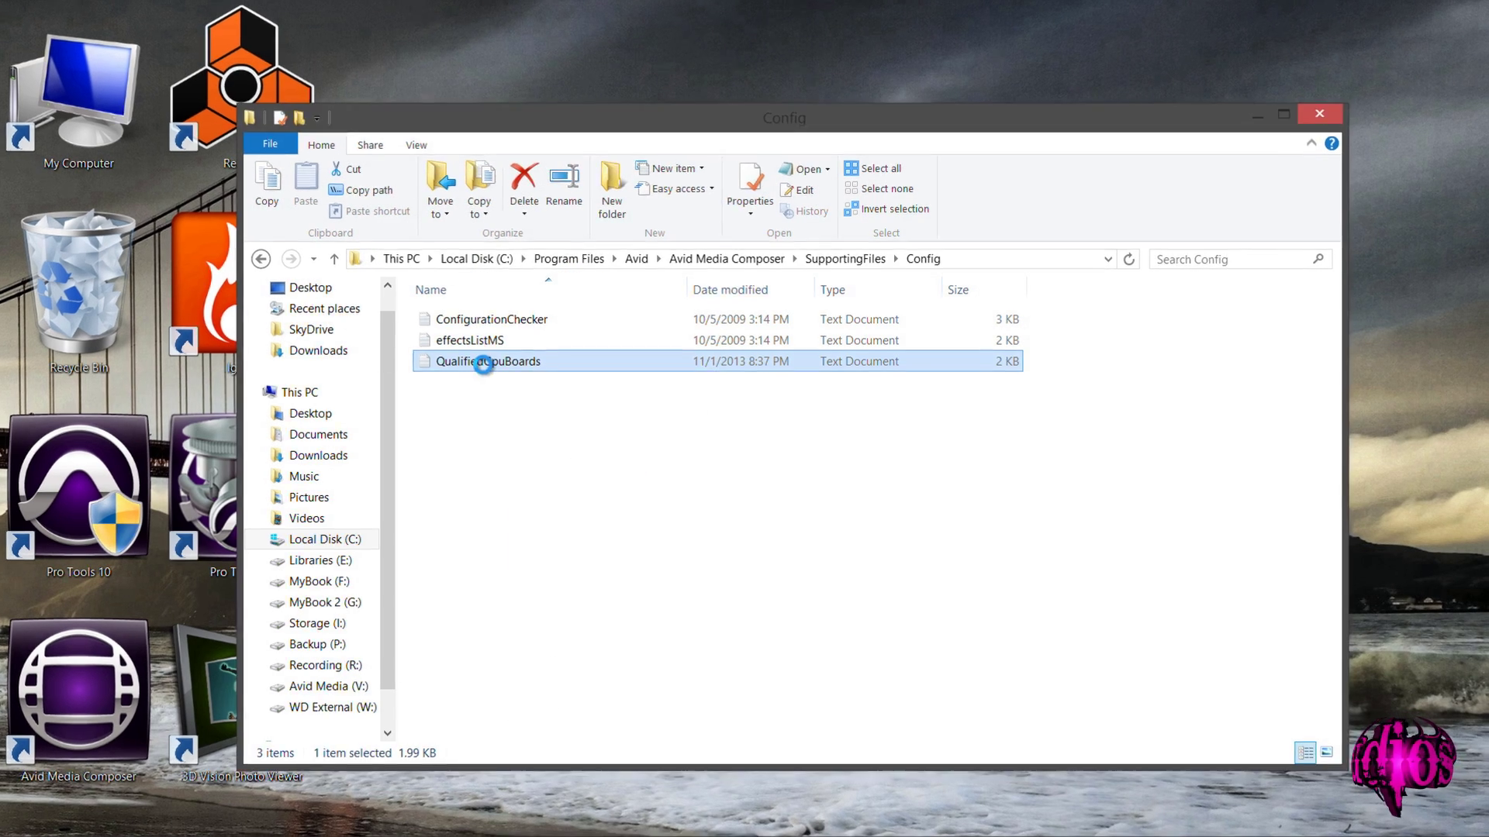
{"action": "double_click", "coordinate": [481, 369]}
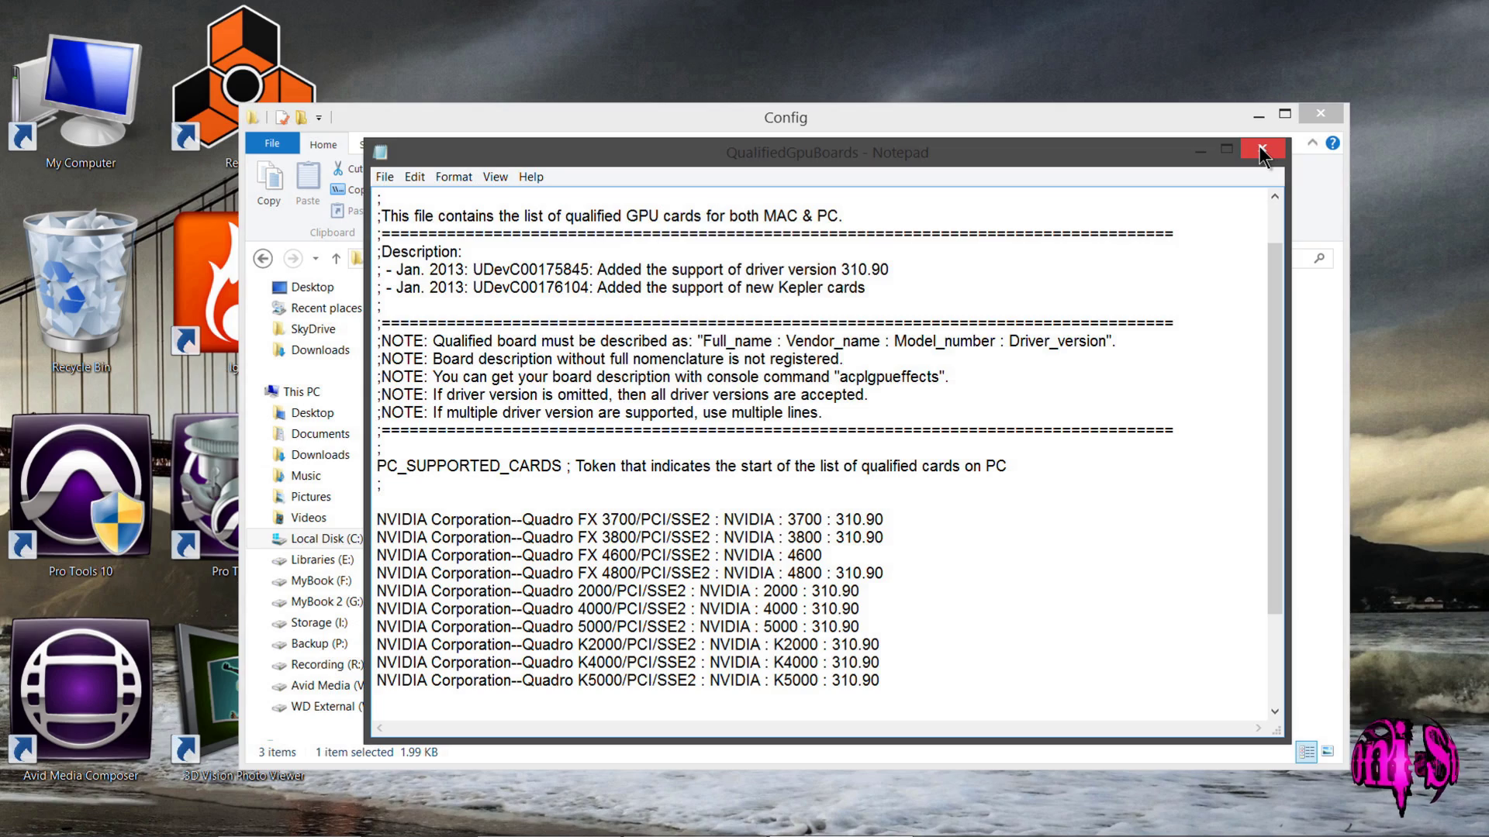
{"action": "left_click", "coordinate": [1260, 147]}
- Close the Config folder window
{"action": "left_click", "coordinate": [1263, 119]}
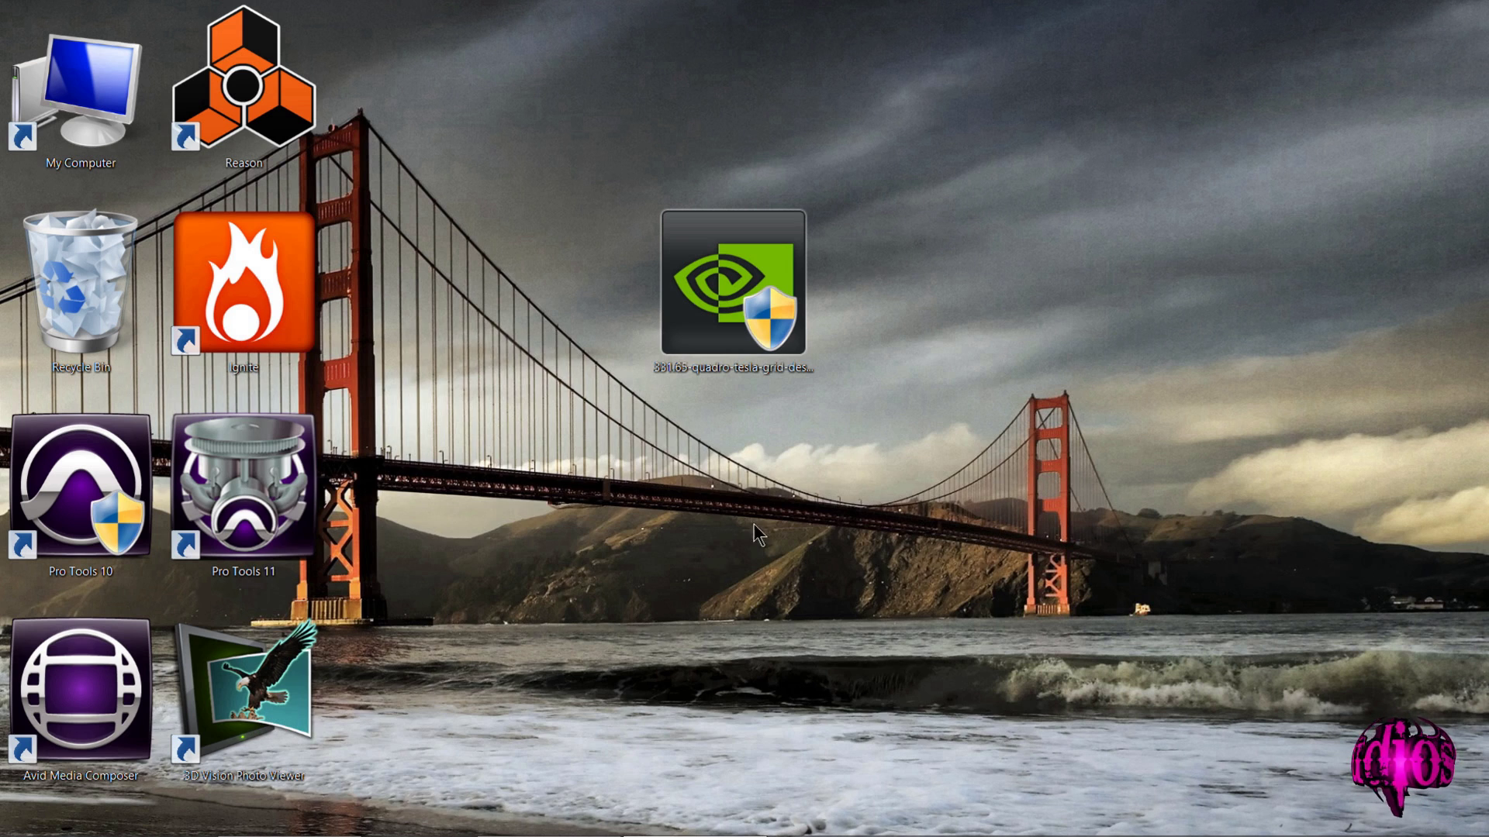